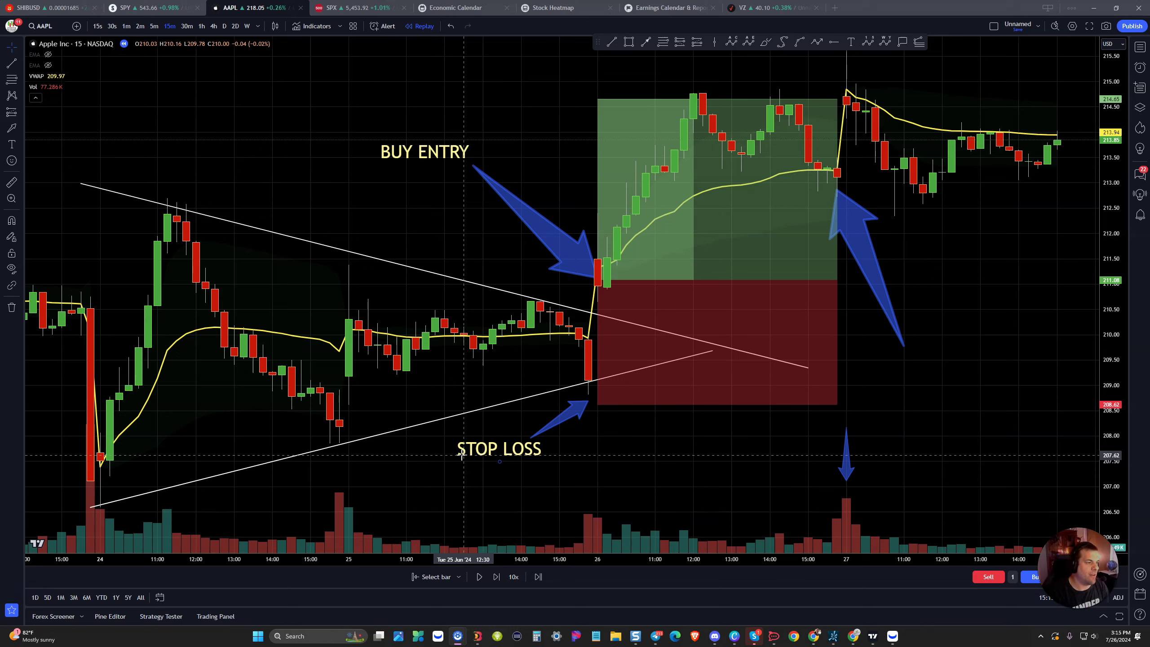
Trace the price movement freehand from the June 24 low across the triangle to the breakout.
left_click(460, 455)
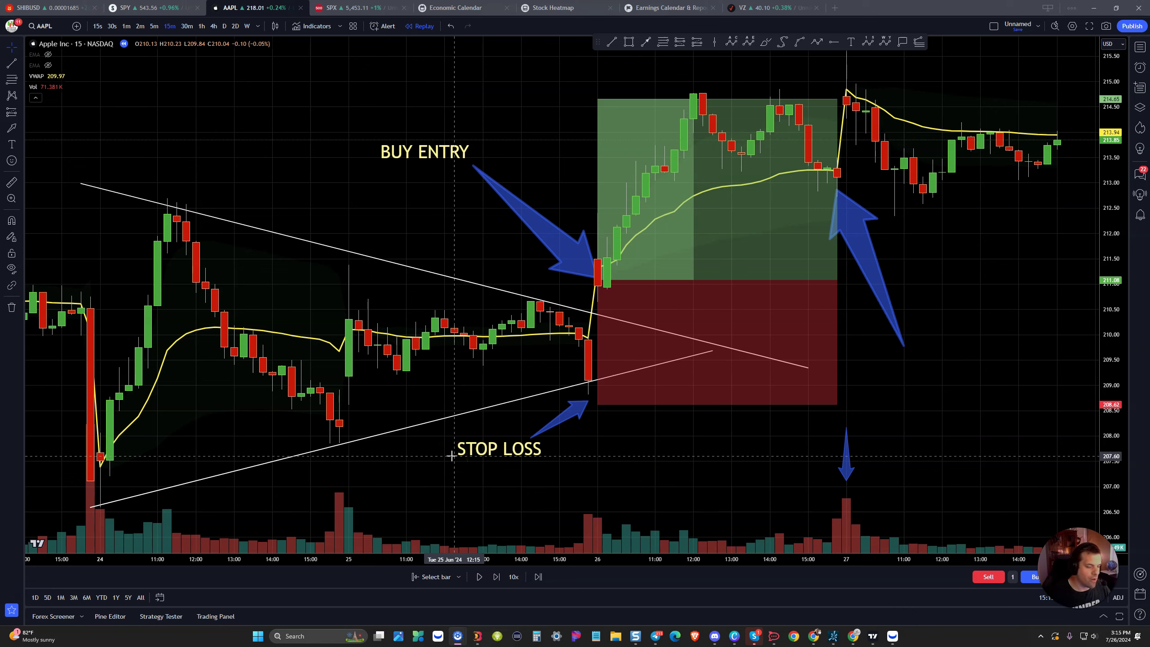
left_click(451, 452)
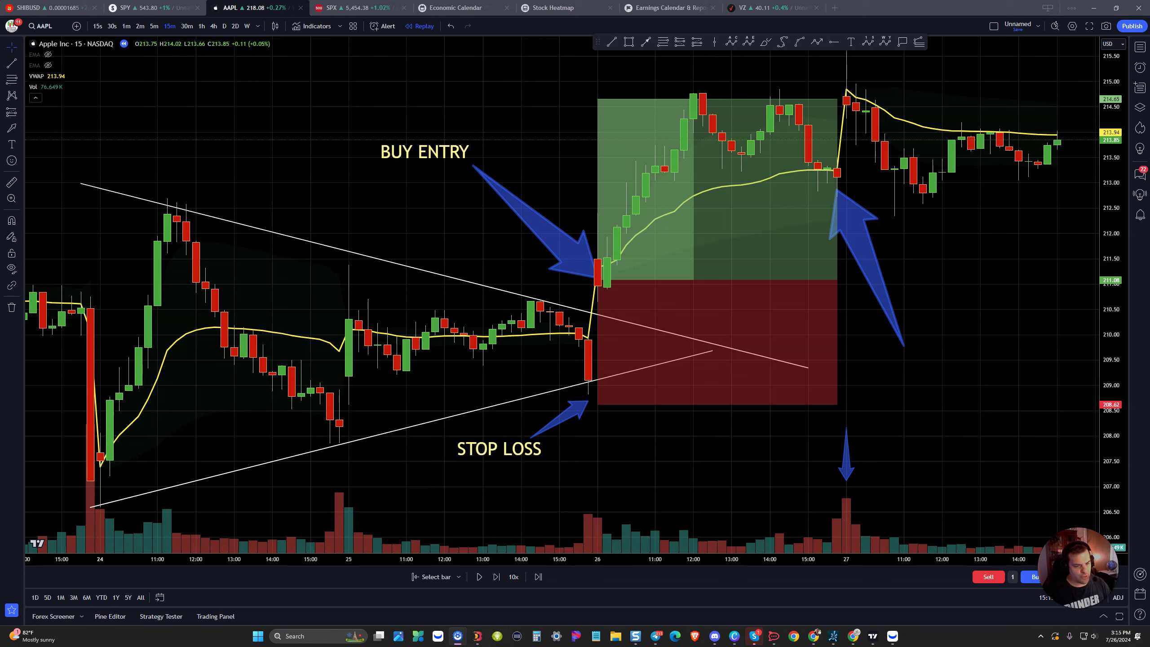
mouse_move(88, 487)
left_mouse_down()
mouse_move(146, 260)
mouse_move(240, 349)
mouse_move(458, 376)
mouse_move(520, 319)
mouse_move(597, 325)
mouse_move(586, 321)
left_mouse_up()
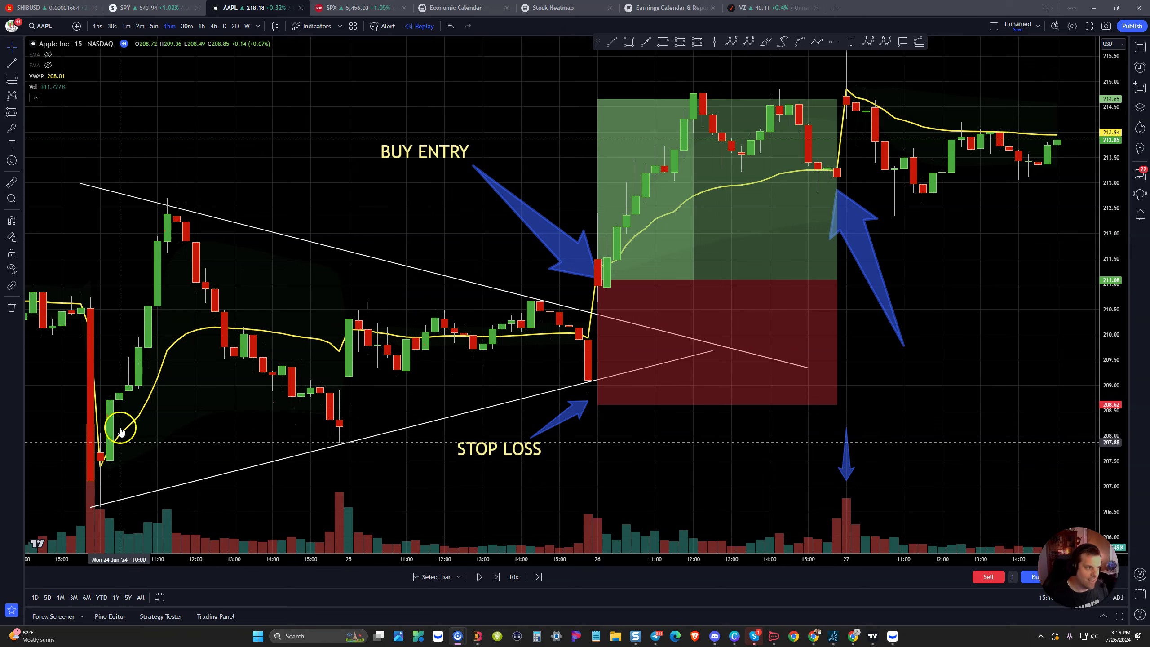
left_click(603, 315)
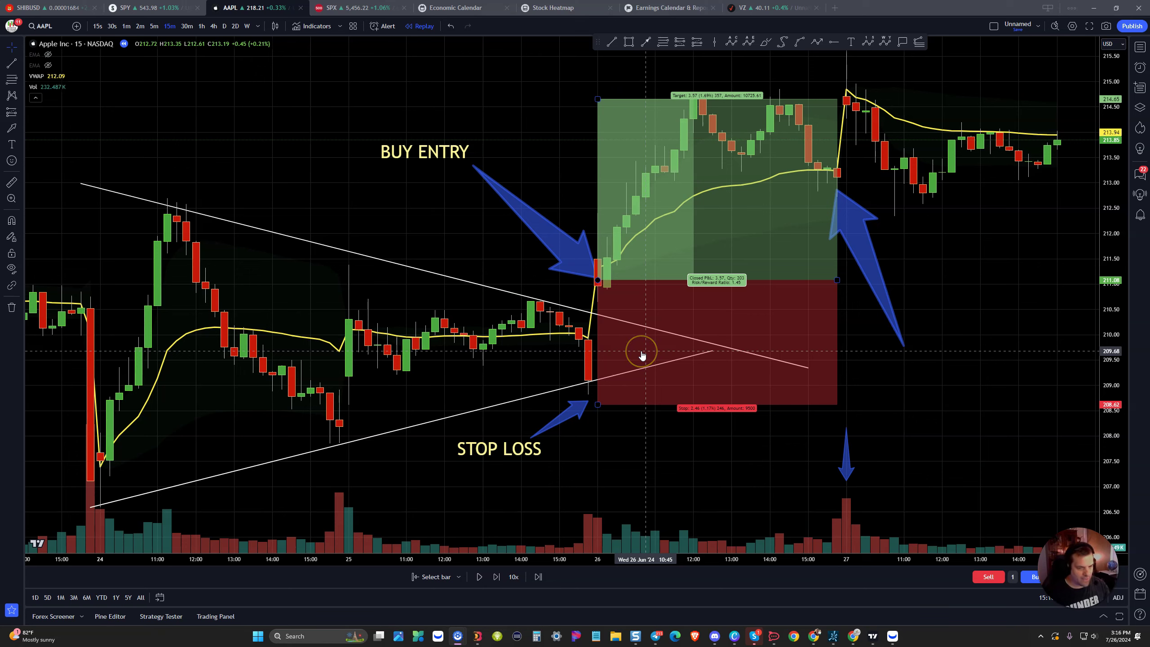
left_click(595, 338)
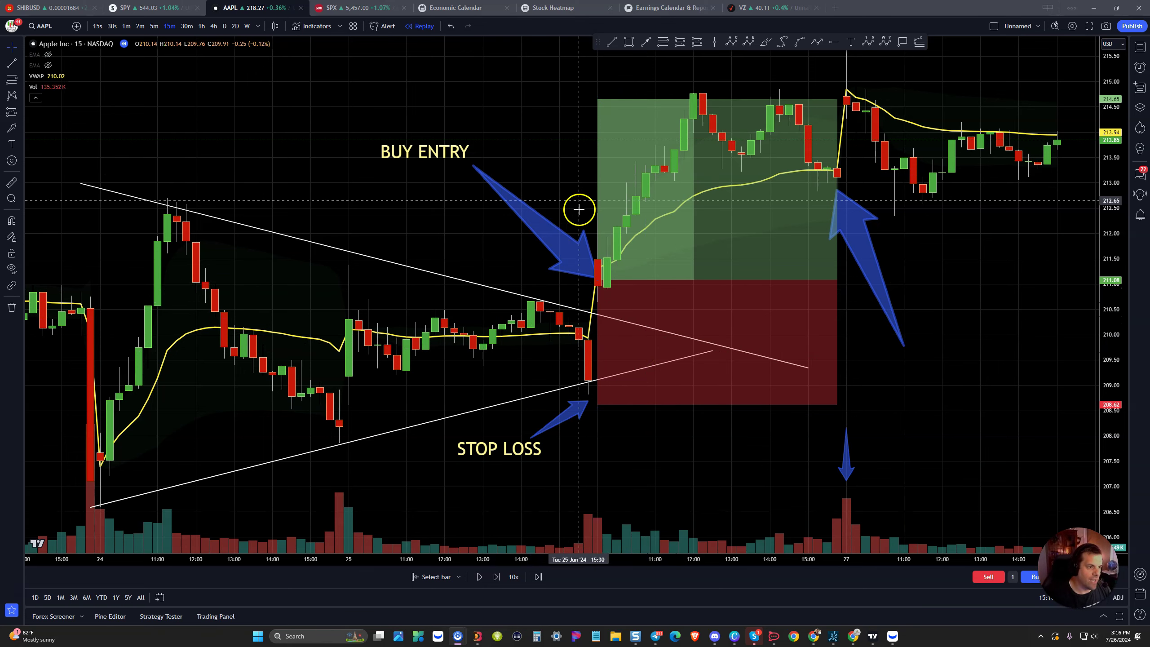
left_click(599, 280)
left_click(621, 50)
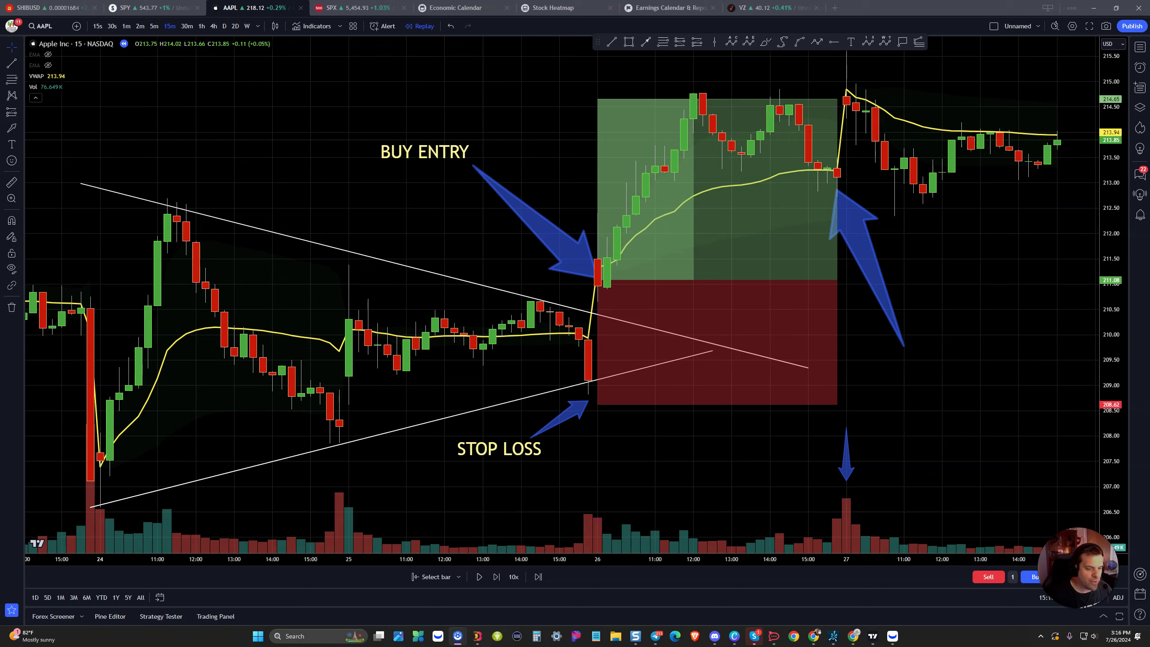
Underline the BUY ENTRY label freehand, then circle the three swing lows along the lower trendline and mark each with a short horizontal line.
left_click_drag(382, 166, 457, 172)
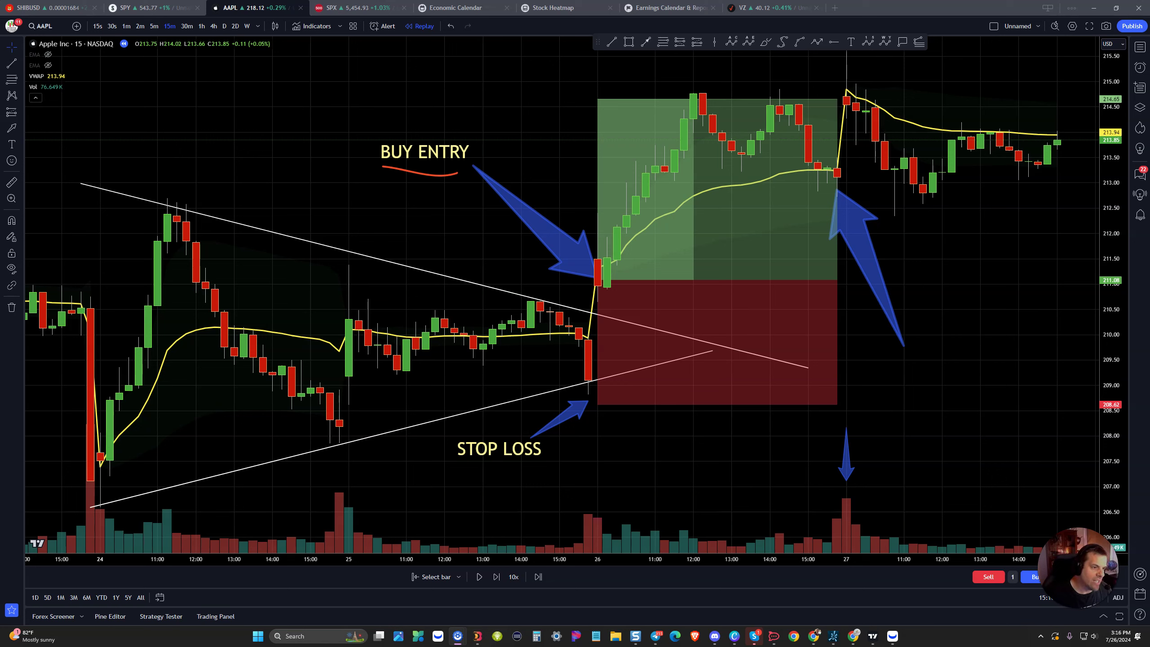
left_click_drag(588, 392, 590, 390)
left_click_drag(352, 437, 336, 438)
left_click_drag(104, 506, 245, 511)
left_click_drag(350, 446, 423, 449)
left_click_drag(603, 399, 646, 399)
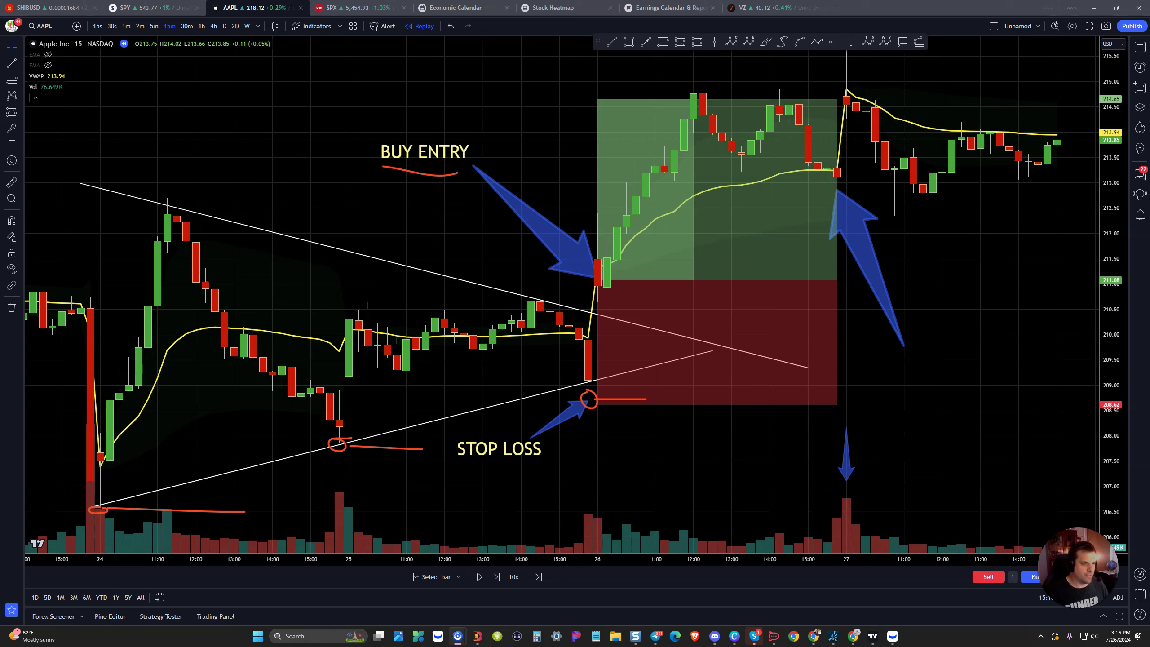
left_click(609, 381)
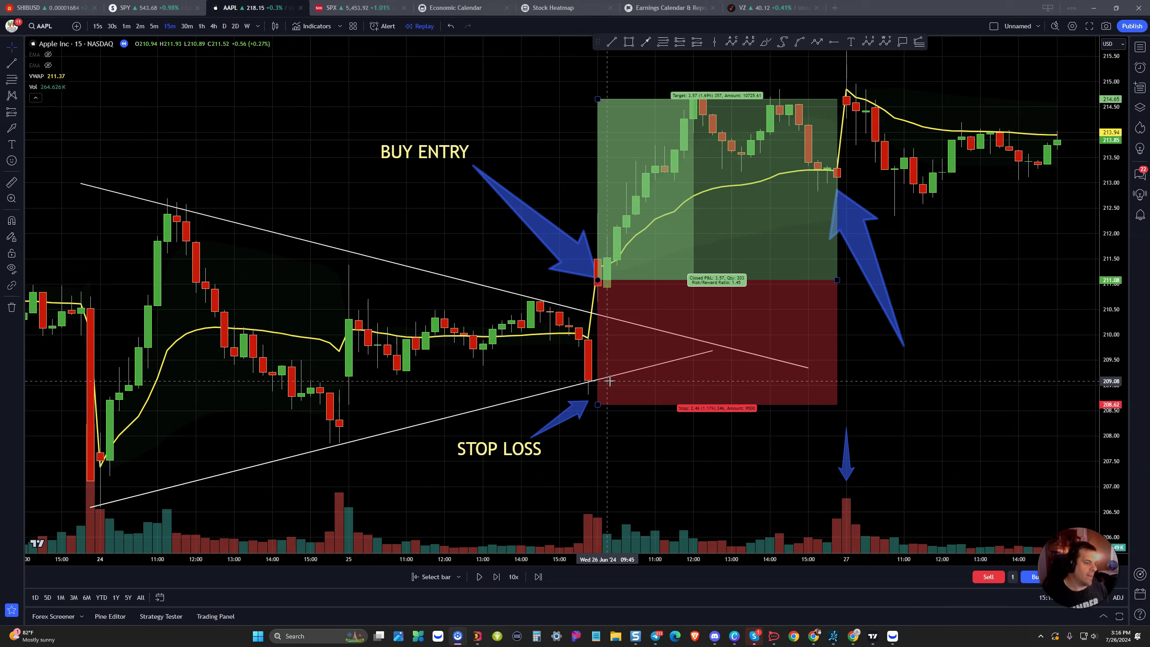
Trace the rally after the buy entry and the VWAP line beneath it freehand inside the long position.
left_click(548, 411)
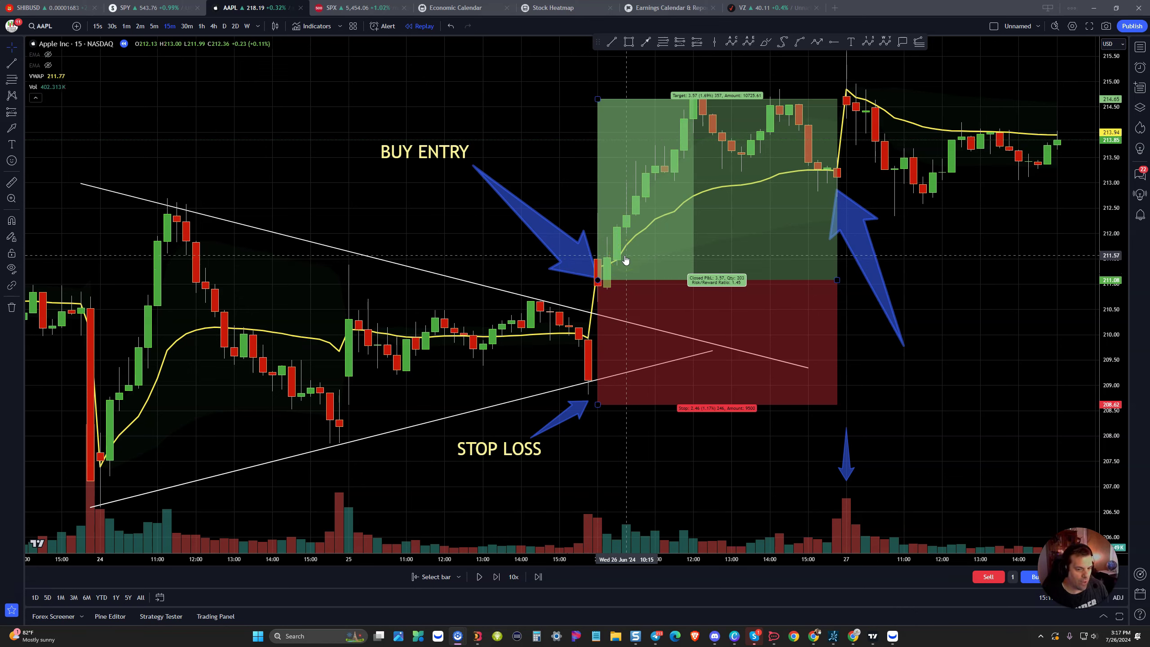
left_click(621, 180)
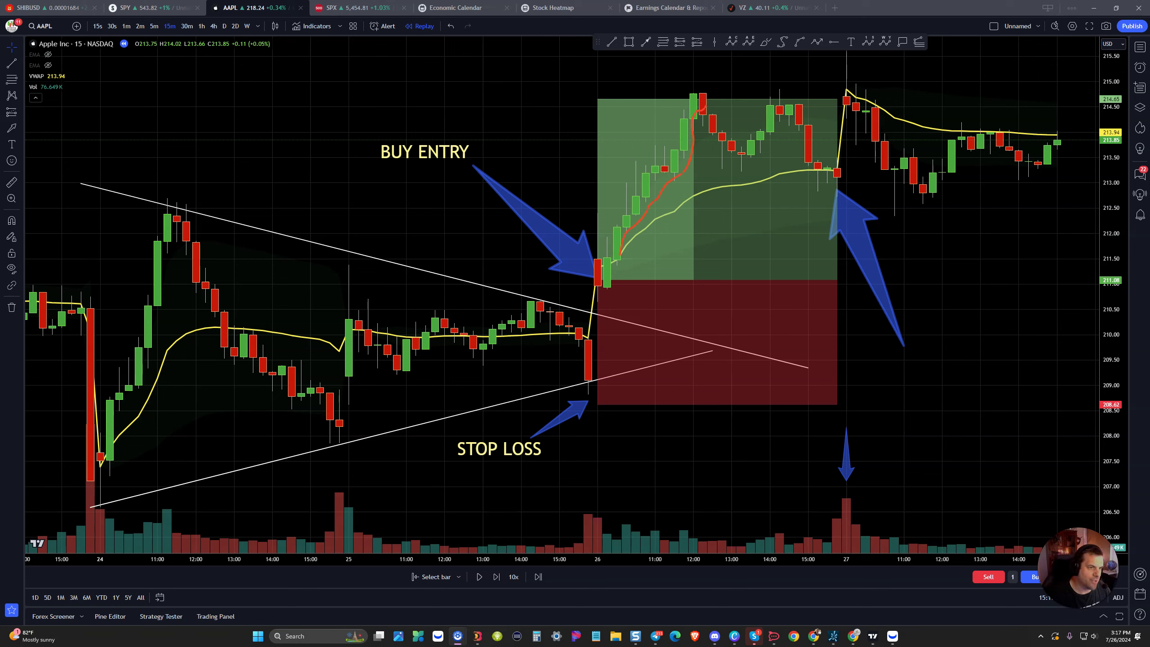
left_click_drag(736, 185, 788, 179)
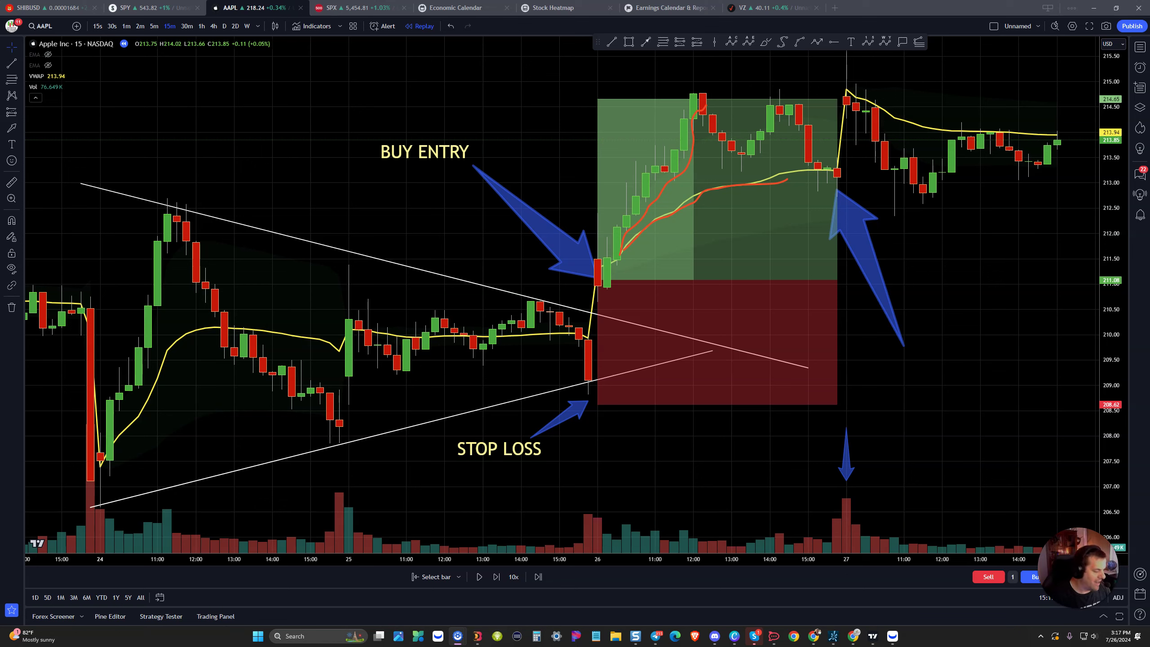
left_click(668, 262)
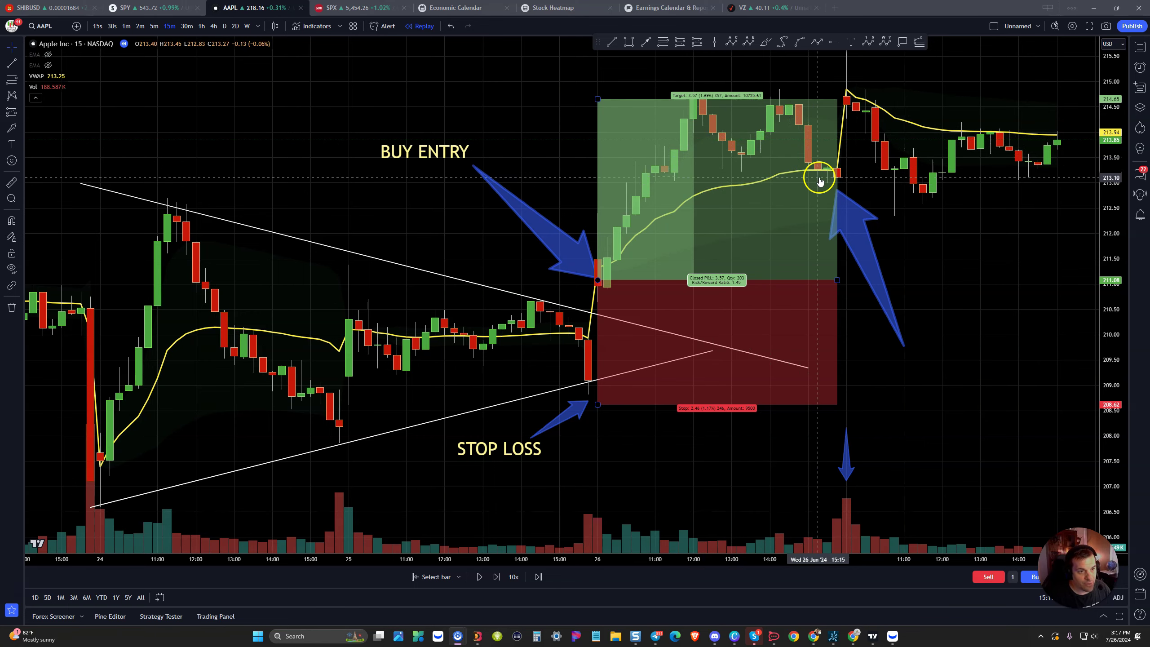
Examine closely where the candles meet the VWAP line at the end of the June 26 session.
scroll(819, 180, "up", 4)
left_click_drag(1103, 274, 1105, 191)
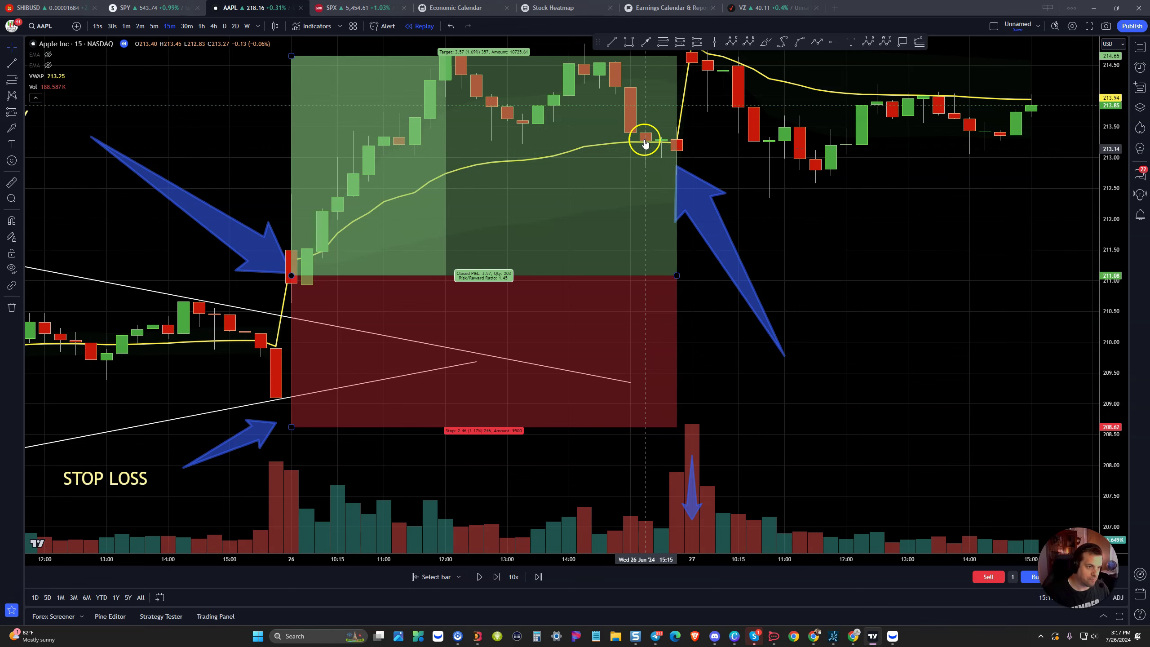
left_click_drag(873, 259, 884, 305)
scroll(879, 303, "down", 5)
mouse_move(825, 262)
left_mouse_down()
mouse_move(729, 254)
mouse_move(825, 262)
left_mouse_up()
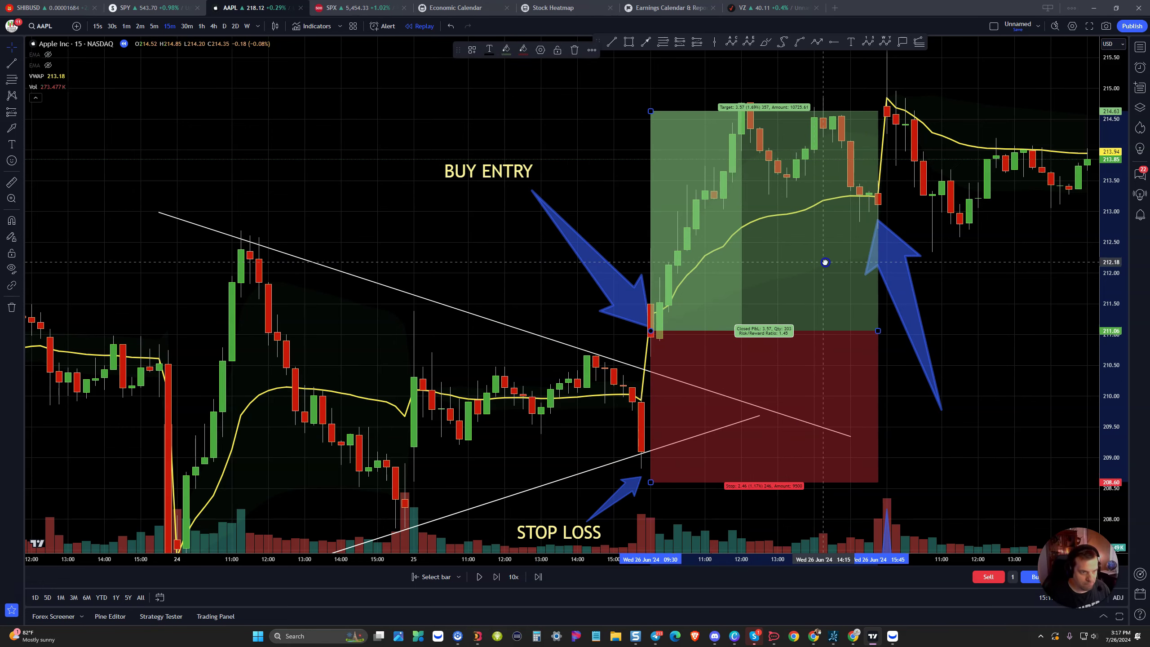
left_click_drag(950, 254, 902, 251)
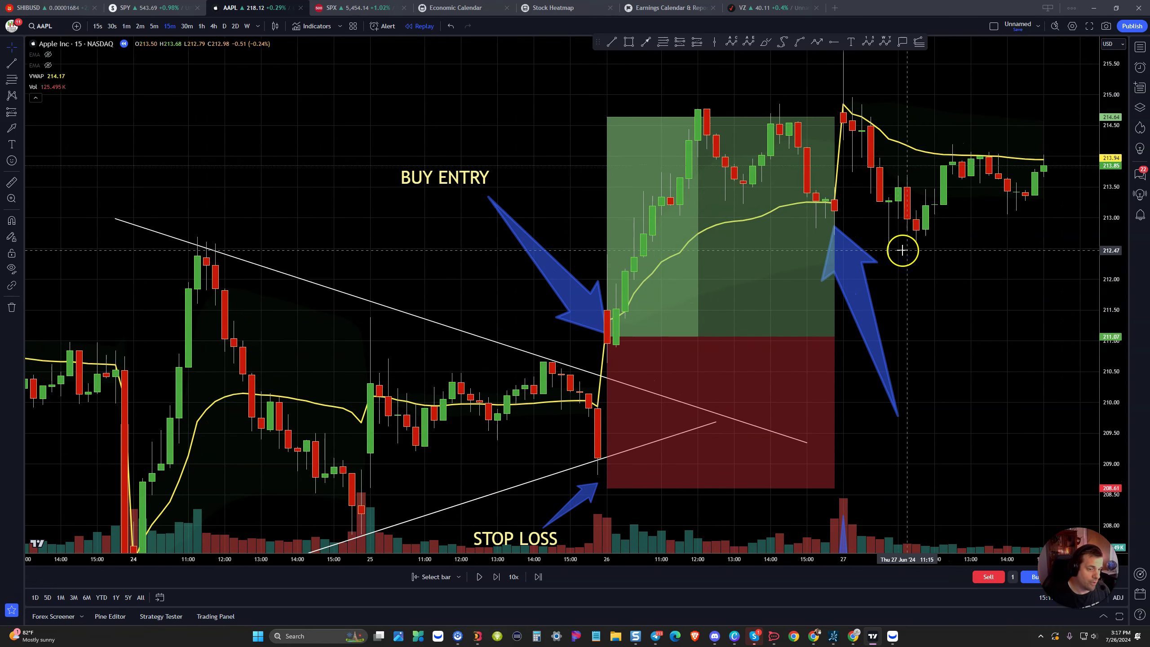
scroll(902, 250, "up", 2)
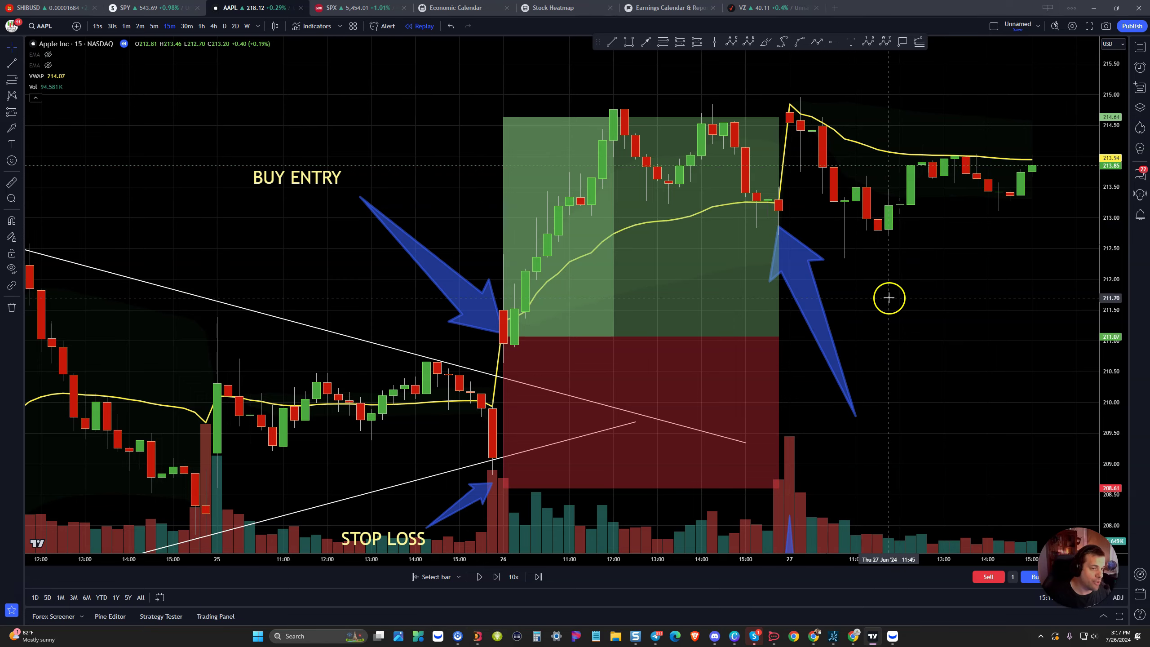
scroll(883, 294, "up", 1)
scroll(841, 289, "up", 1)
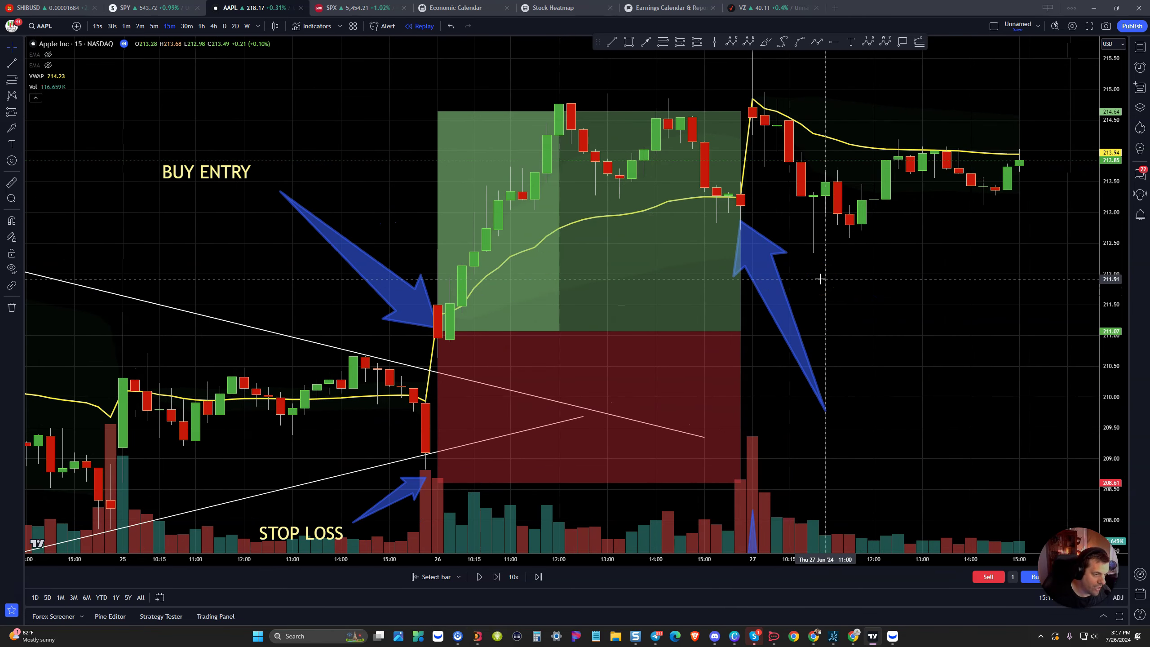
left_click(801, 268)
left_click(693, 115)
left_click(728, 203)
left_click(725, 196)
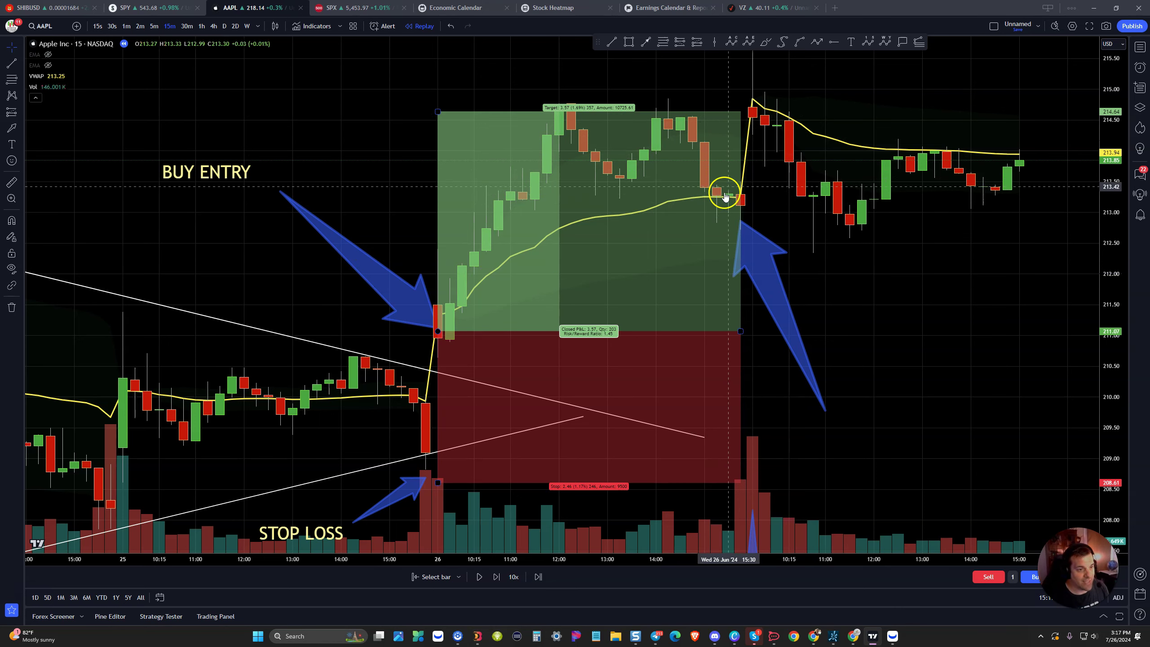
left_click(745, 200)
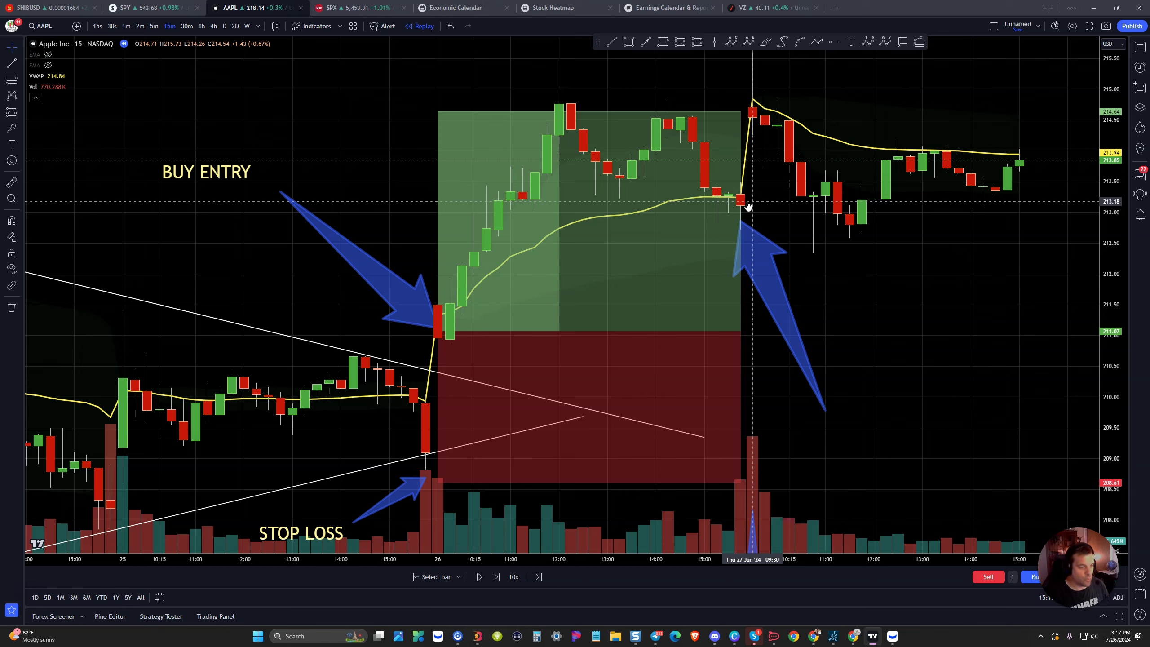
left_click(745, 196)
Review the trade from the breakout candle along VWAP to the June 26 close and the June 27 open.
left_click(503, 303)
left_click(447, 298)
left_click(695, 191)
left_click(419, 310)
left_click(433, 327)
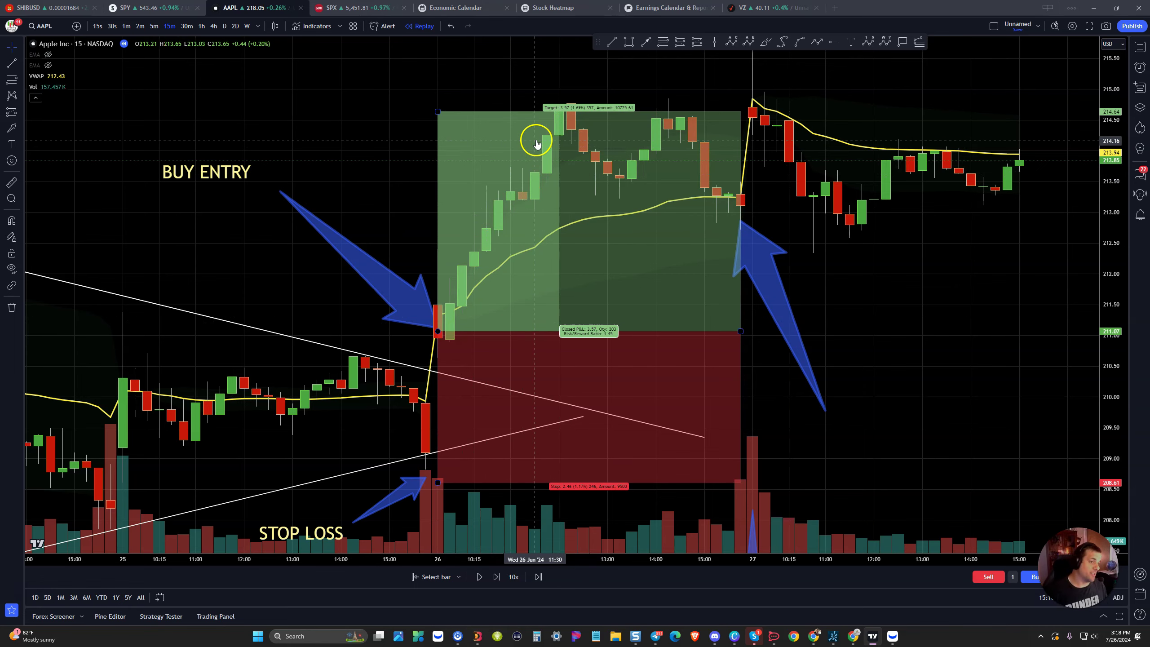
left_click(425, 370)
left_click(649, 174)
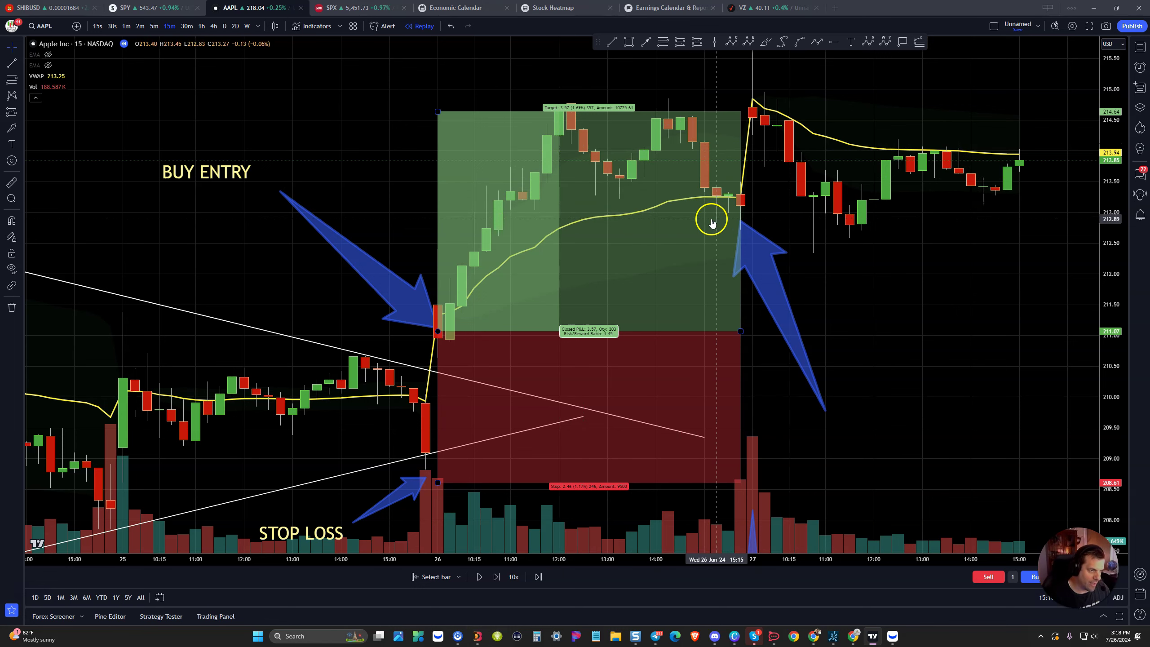
left_click(722, 202)
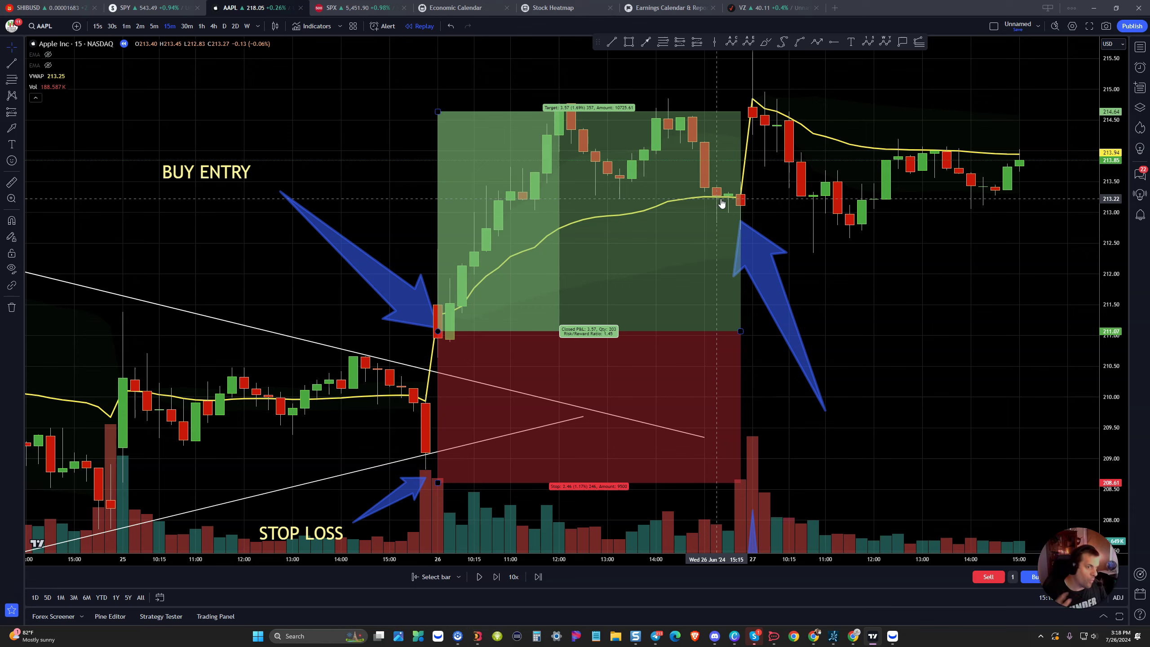
left_click(736, 196)
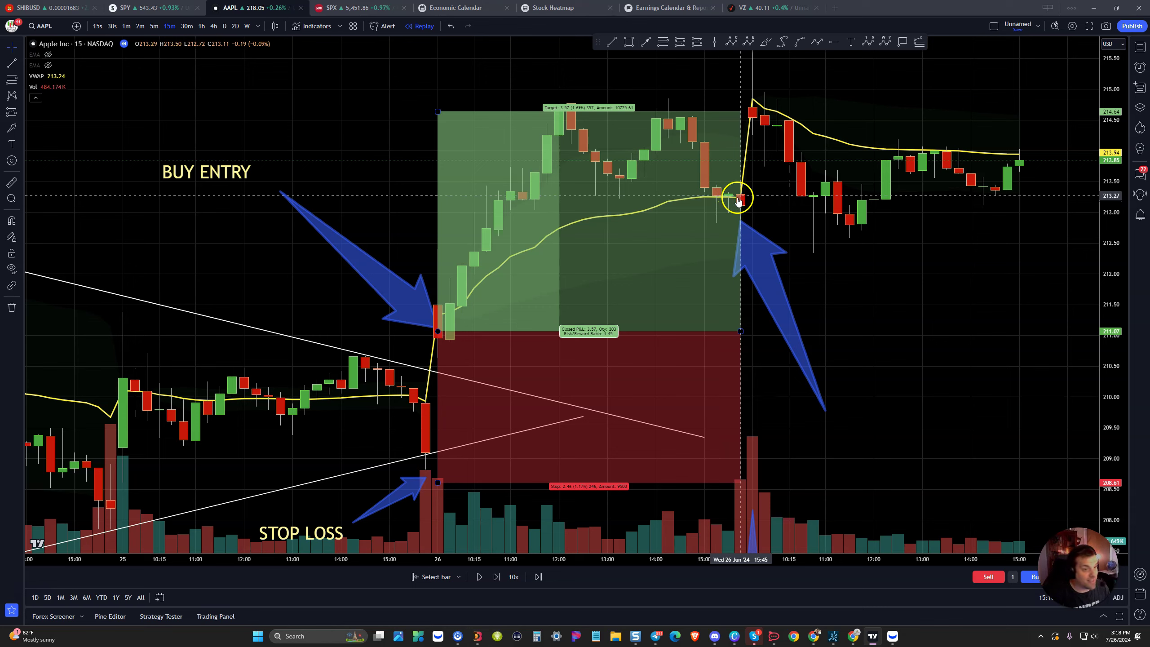
left_click(750, 110)
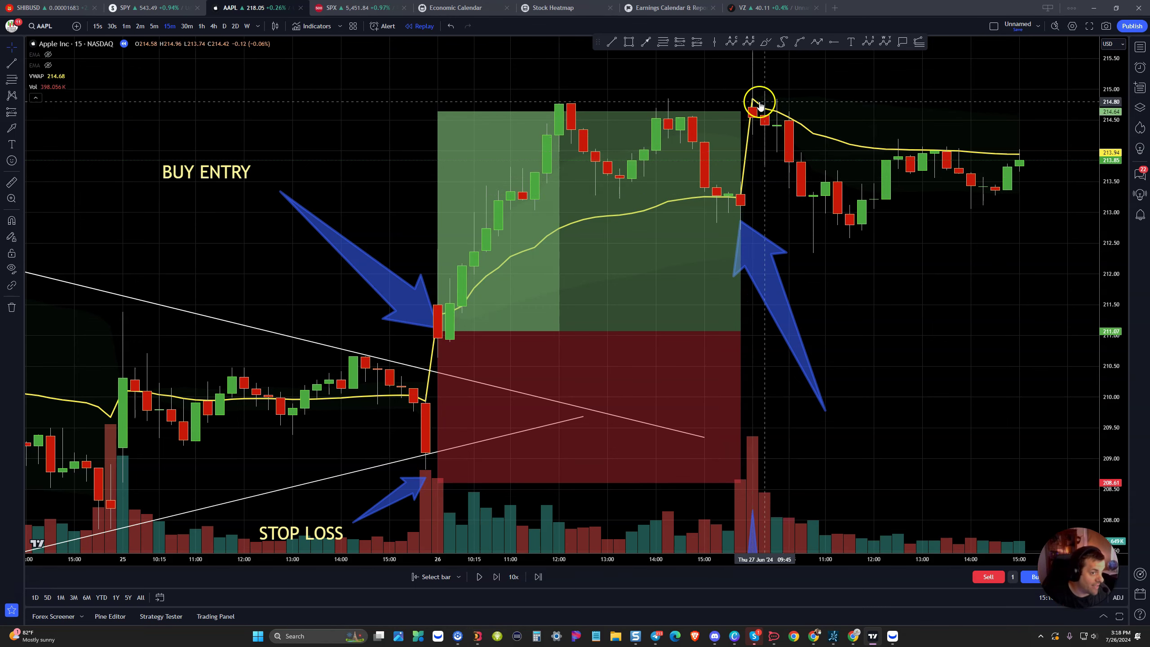
left_click(759, 104)
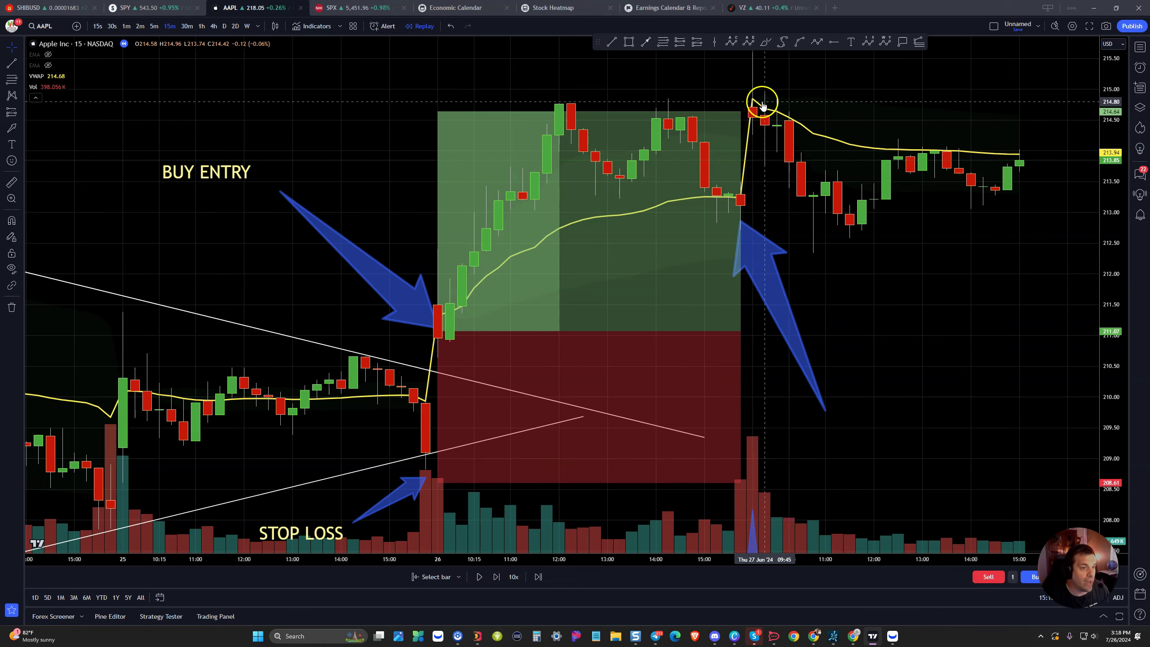
Examine the rally above VWAP from the buy entry to the long position's profit target.
scroll(742, 113, "up", 1)
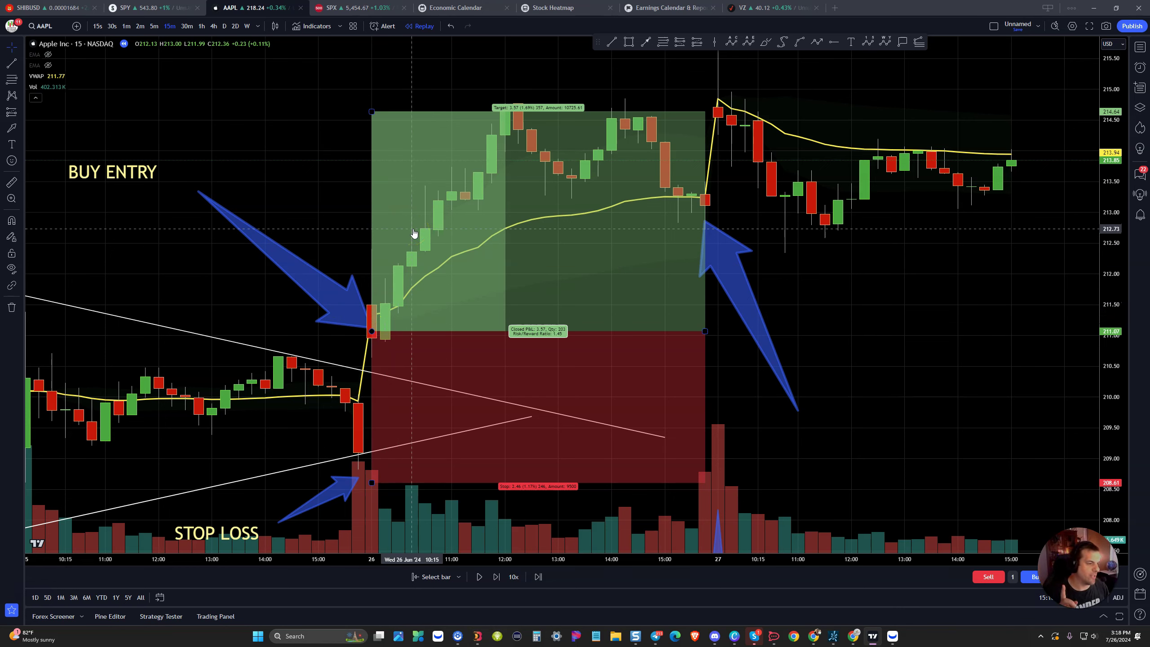
left_click(403, 184)
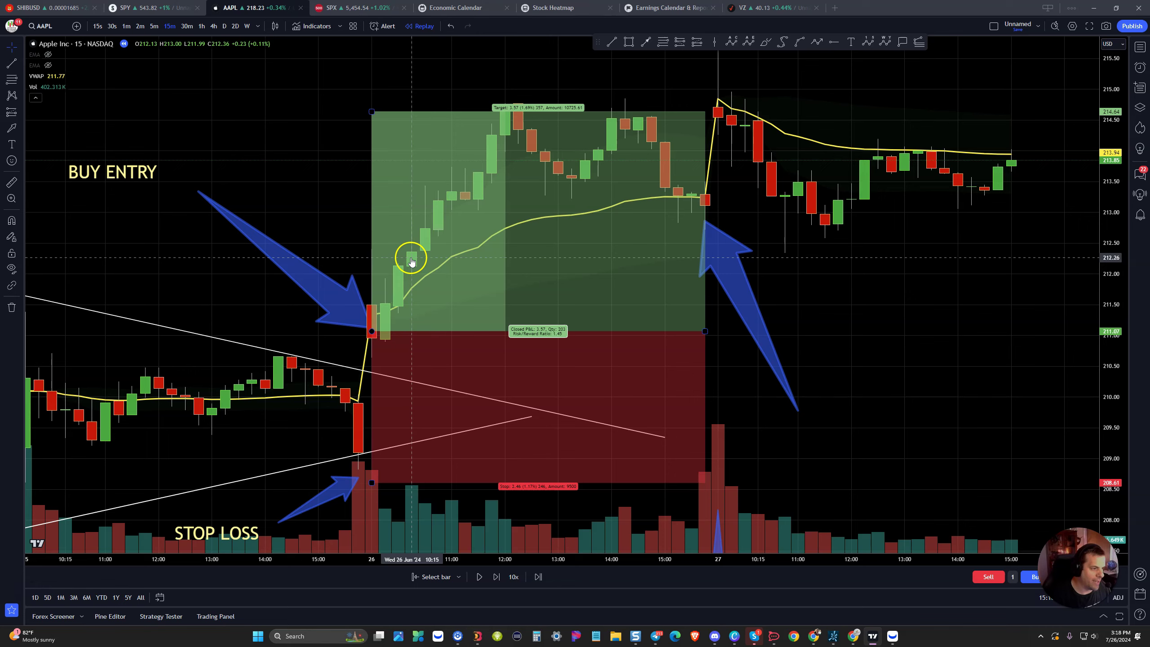
left_click(487, 186)
left_click(505, 219)
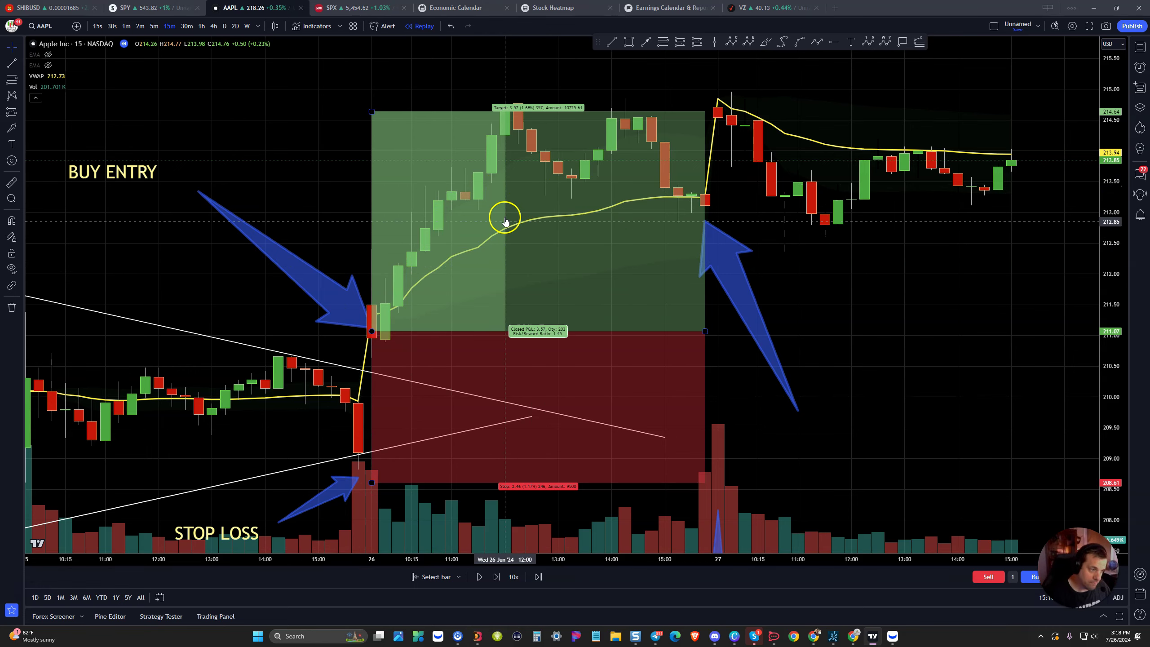
left_click(371, 344)
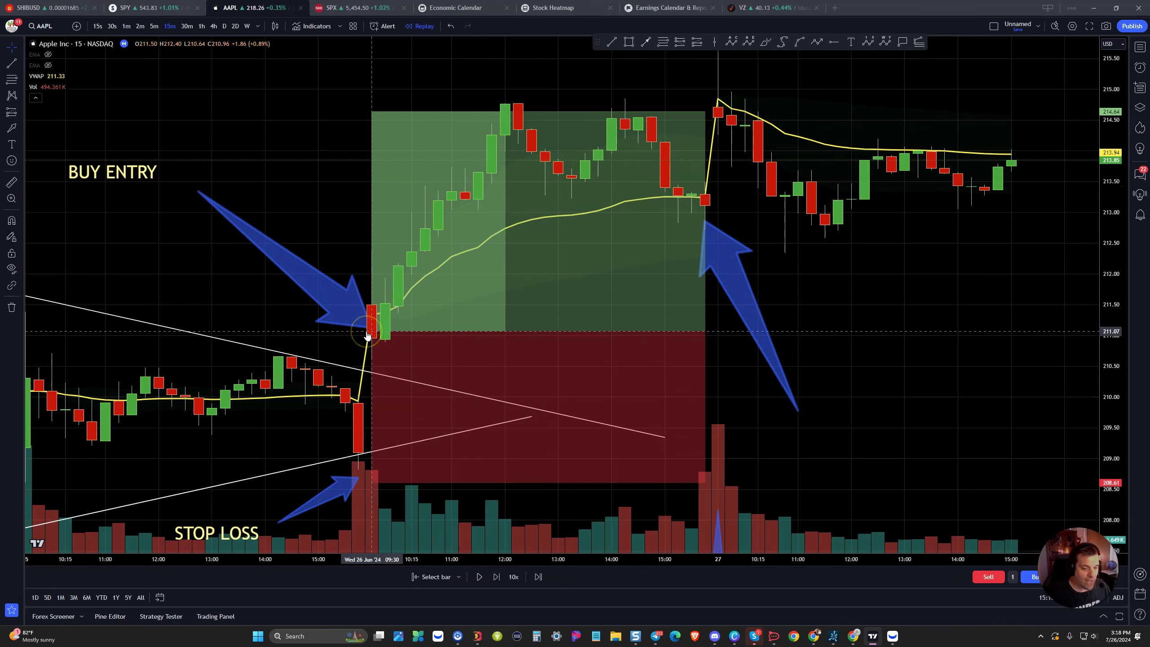
Sketch freehand the swings inside the triangle, the breakout level, the rally, the VWAP line and the crossing at the exit arrow.
scroll(361, 310, "down", 2)
left_click(360, 310)
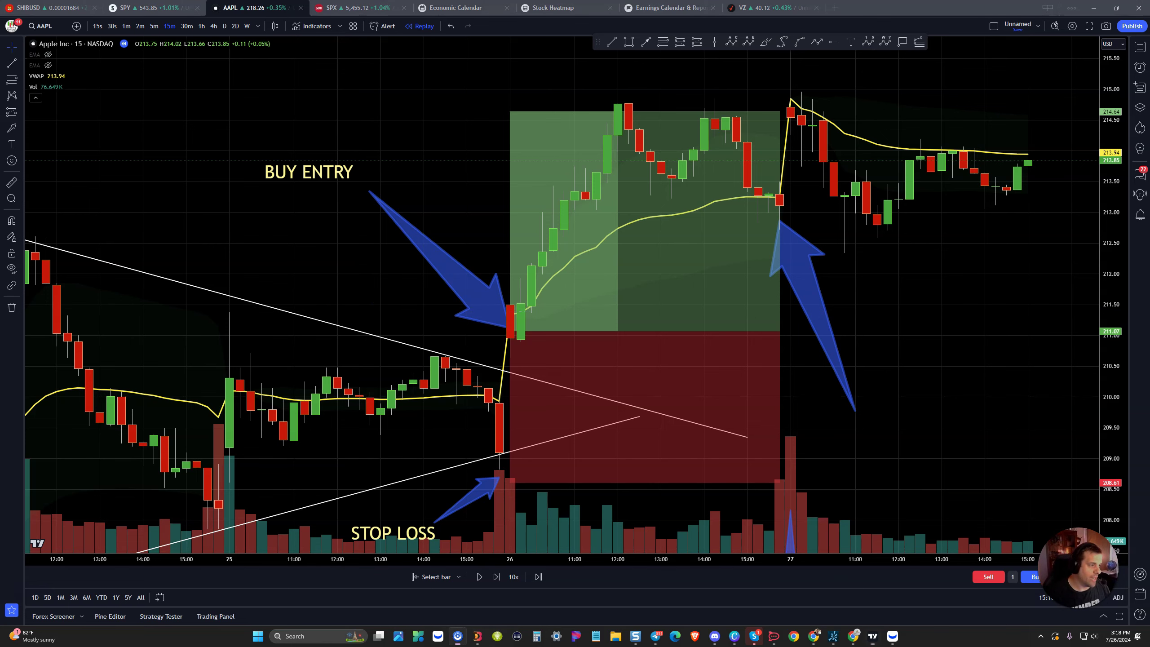
mouse_move(54, 269)
left_mouse_down()
mouse_move(222, 494)
mouse_move(416, 401)
mouse_move(531, 397)
left_mouse_up()
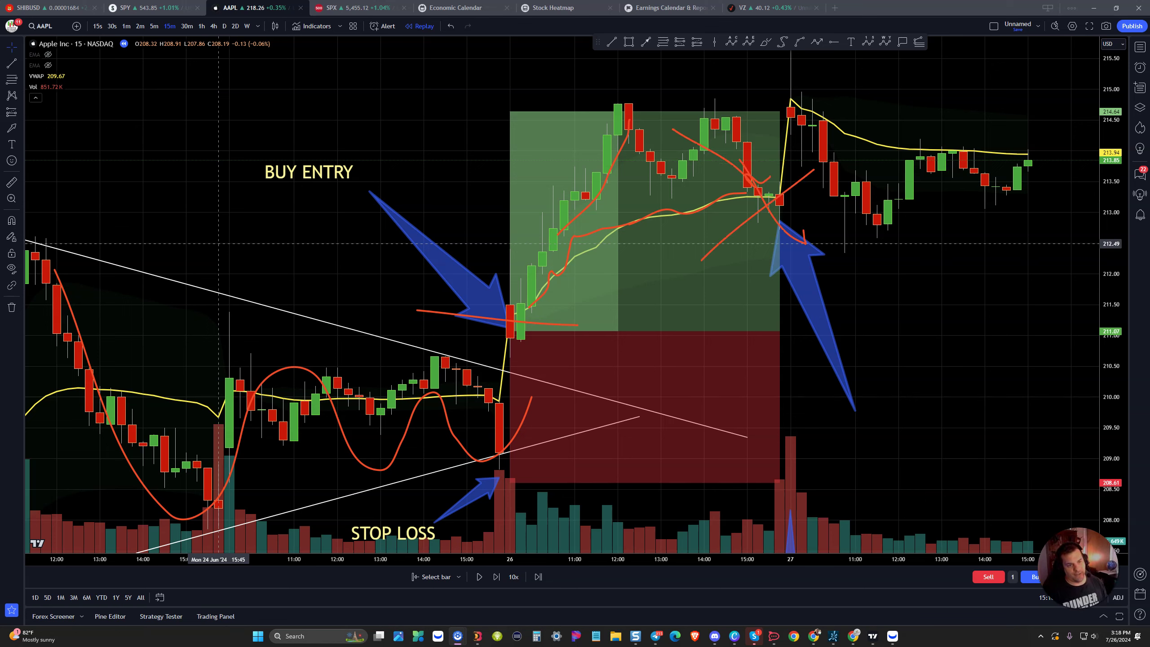
left_click(697, 255)
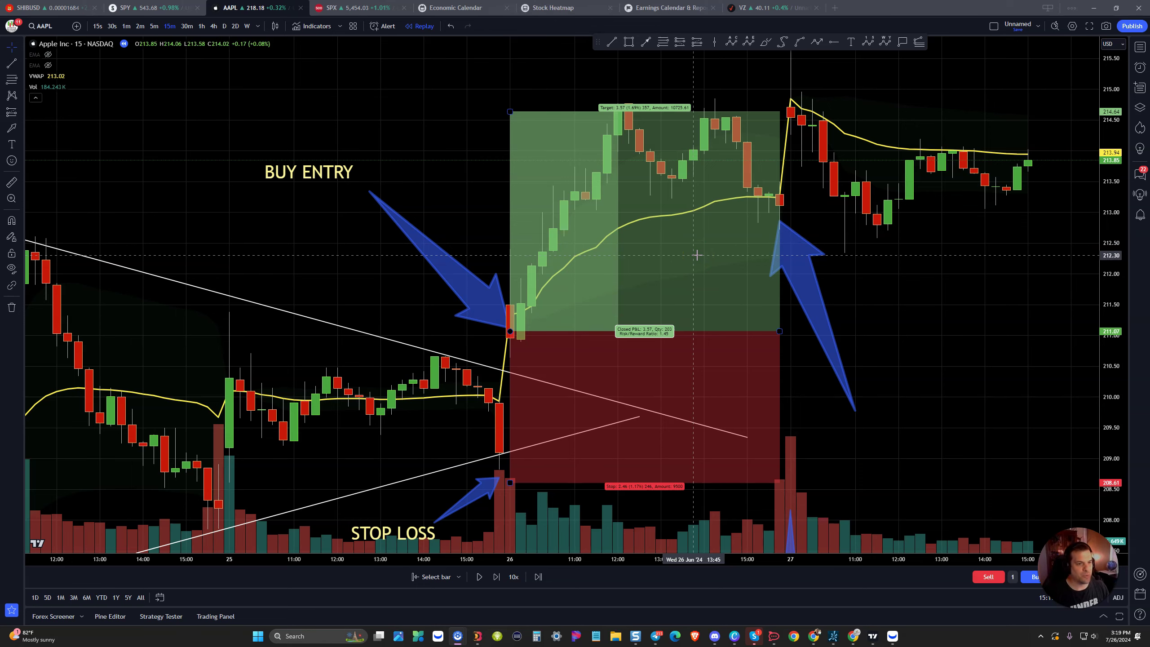
Show the whole triangle pattern and the trade with more price history and room around them.
scroll(811, 276, "down", 6)
left_click_drag(493, 244, 534, 222)
left_click_drag(1104, 183, 1123, 294)
left_click(698, 321)
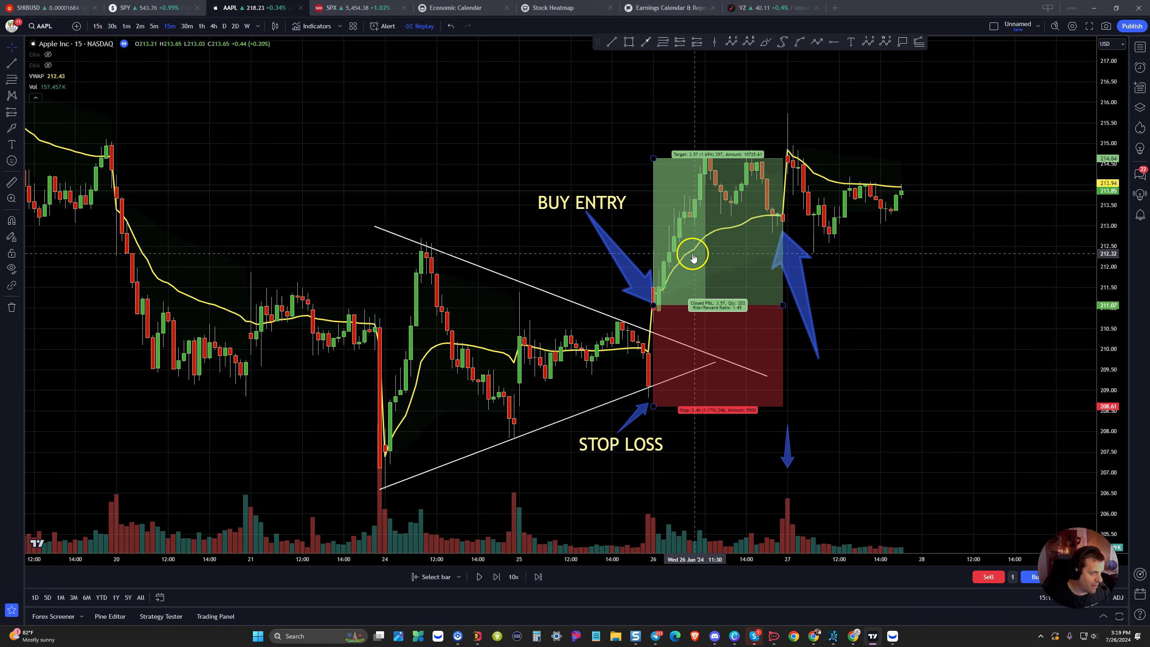
scroll(642, 297, "up", 2)
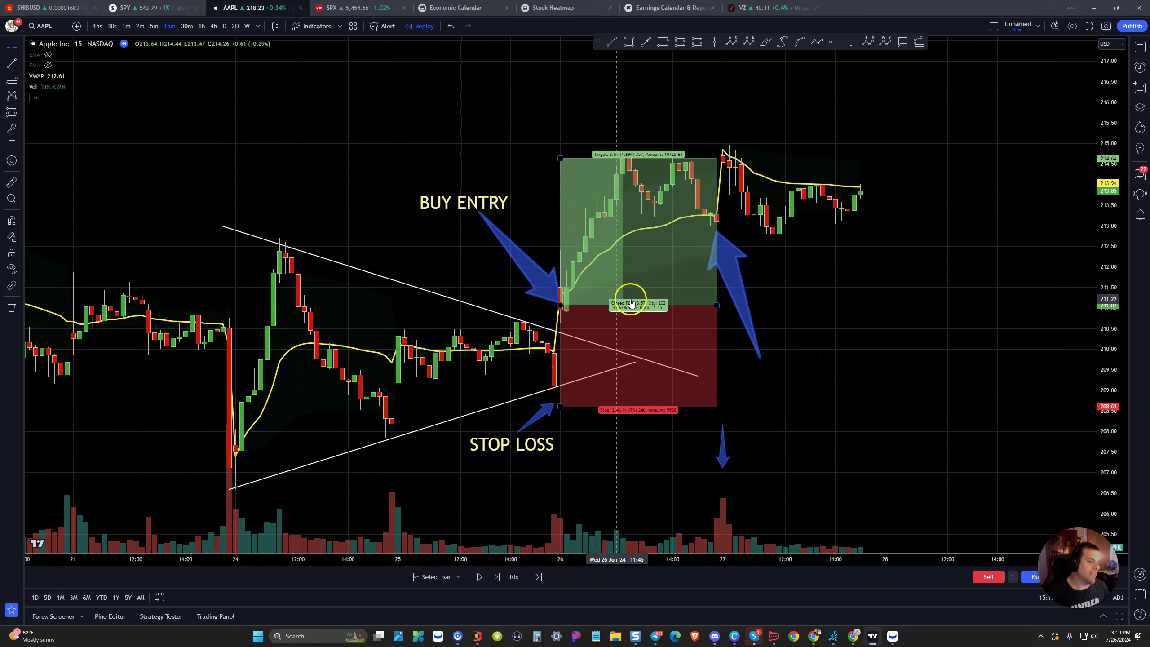
Sketch freehand a decline from the buy entry into the long position's stop zone, cross it out, and clear the sketches.
left_click_drag(454, 335, 528, 342)
scroll(527, 341, "up", 3)
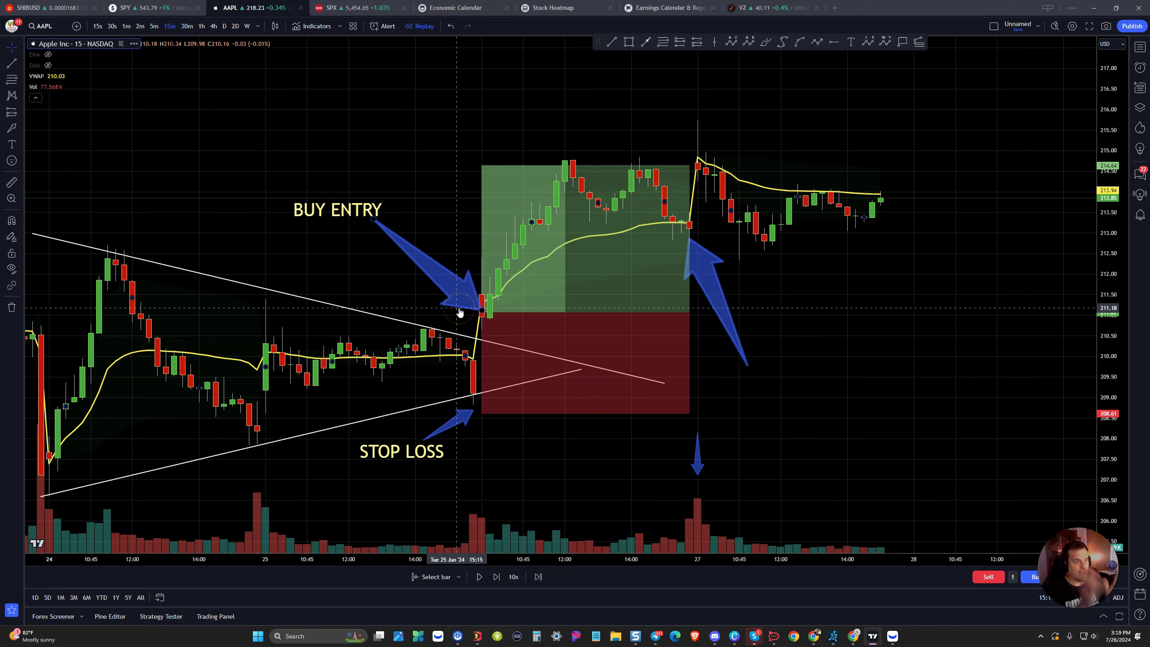
scroll(507, 305, "up", 1)
left_click_drag(820, 363, 977, 356)
left_click_drag(1107, 360, 1097, 276)
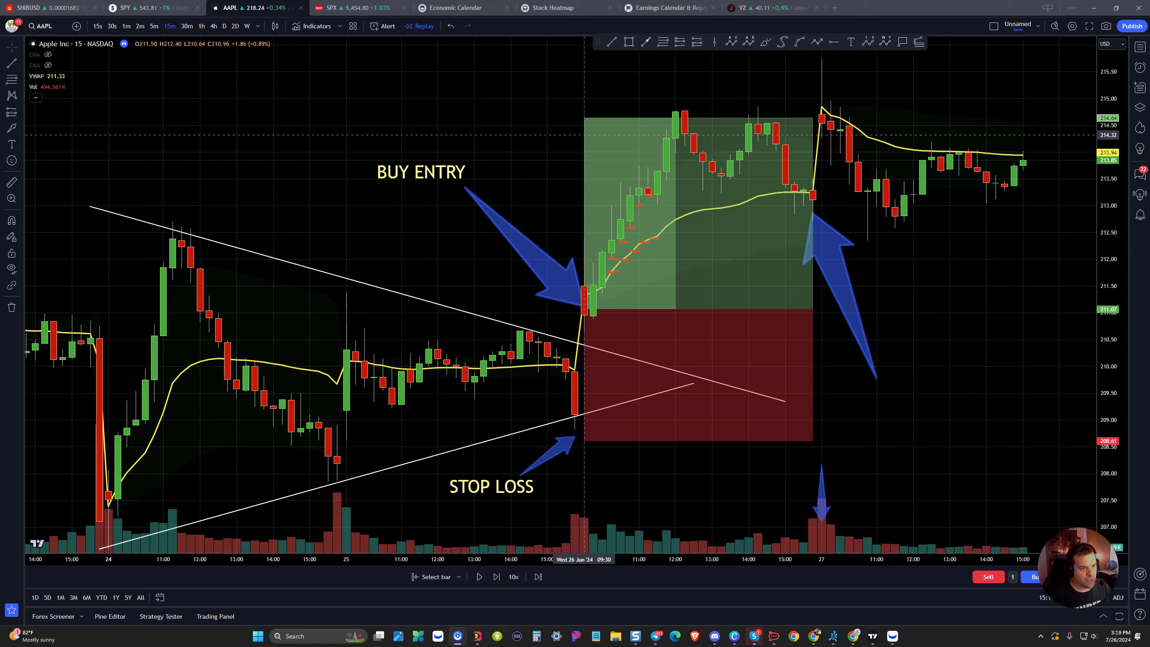
mouse_move(583, 300)
left_mouse_down()
mouse_move(683, 363)
mouse_move(710, 398)
left_mouse_up()
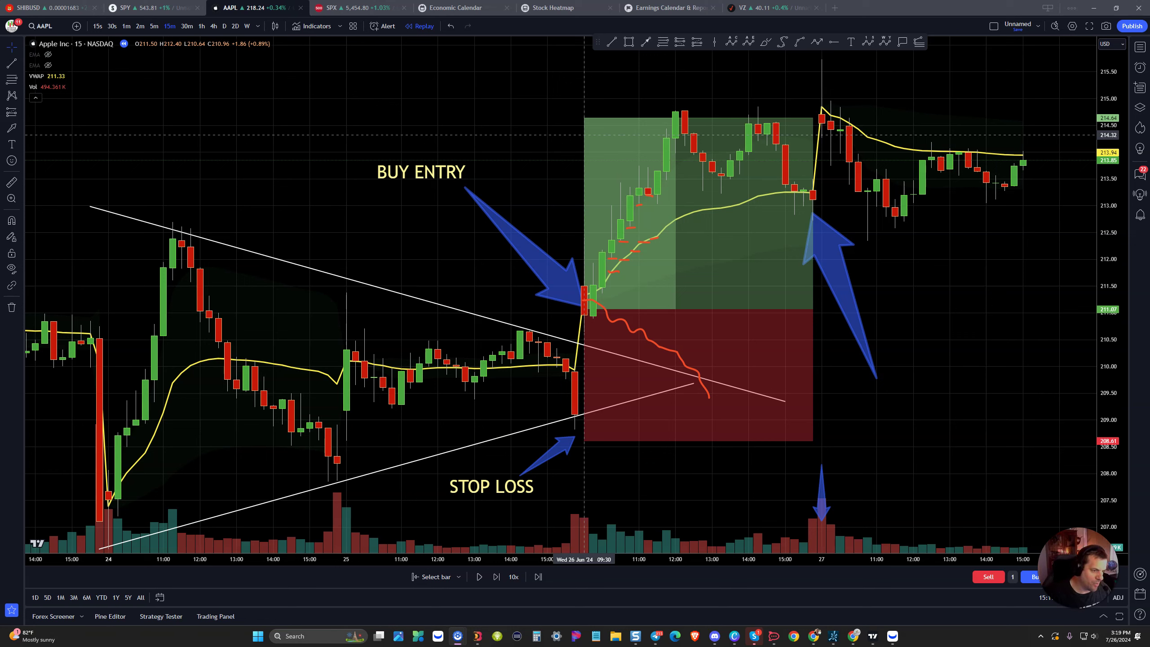
left_click_drag(617, 362, 739, 423)
left_click_drag(696, 368, 618, 420)
key("Escape")
left_click(700, 397)
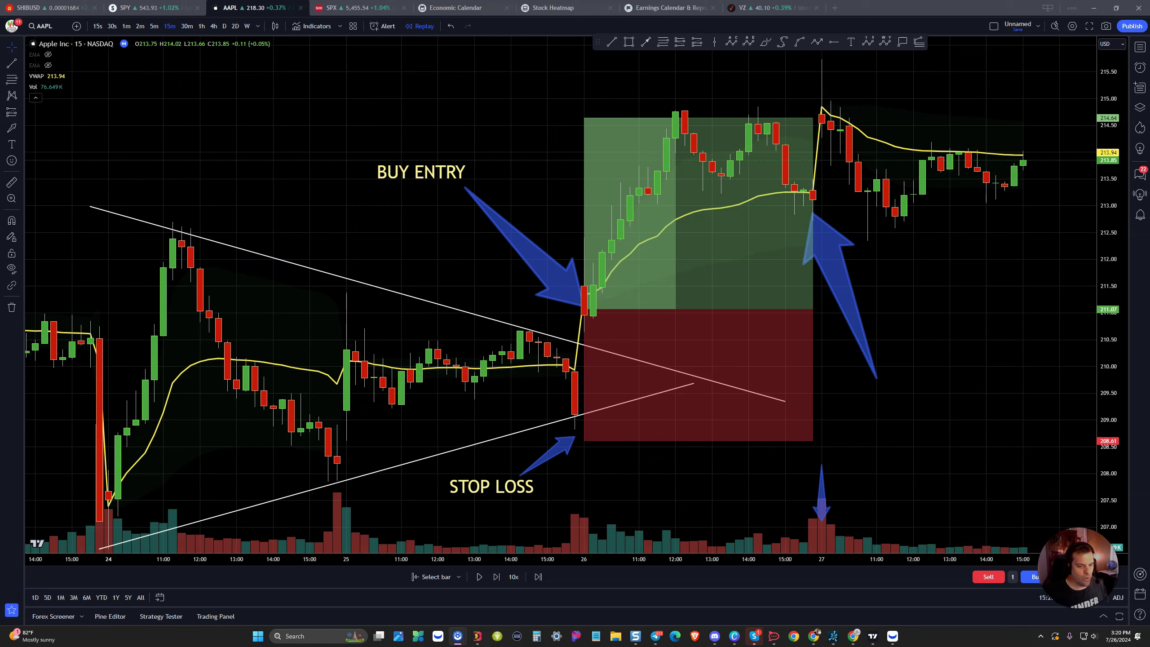
Select the long position to check its target, stop and risk/reward labels against the buy entry, and deselect it.
left_click(801, 380)
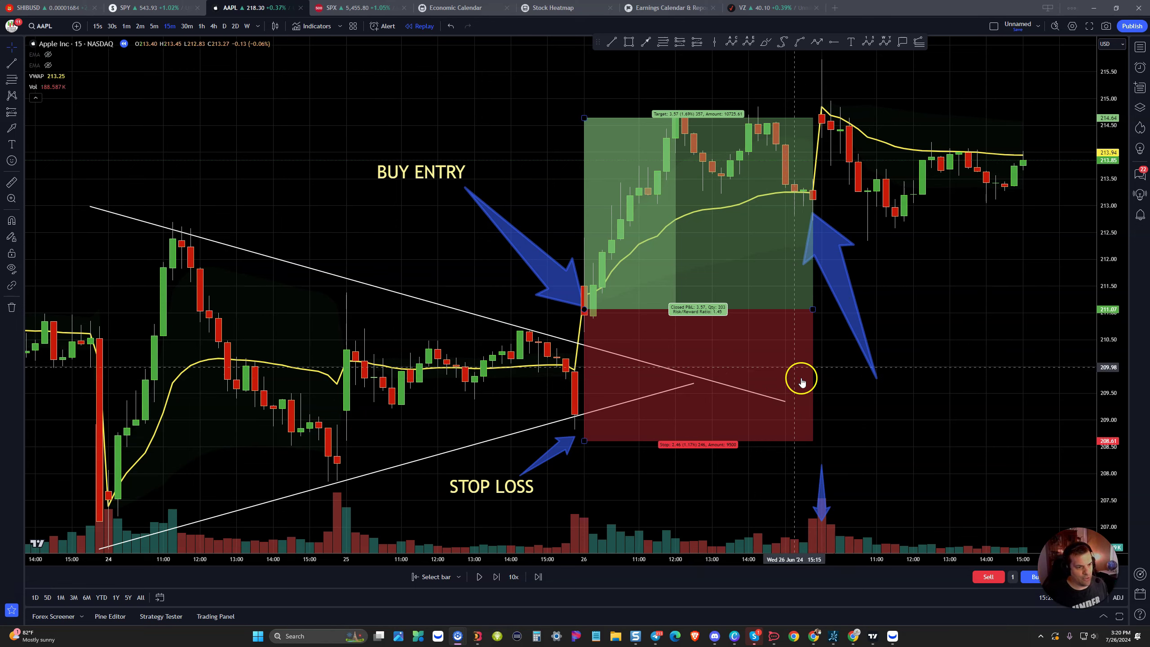
left_click(772, 397)
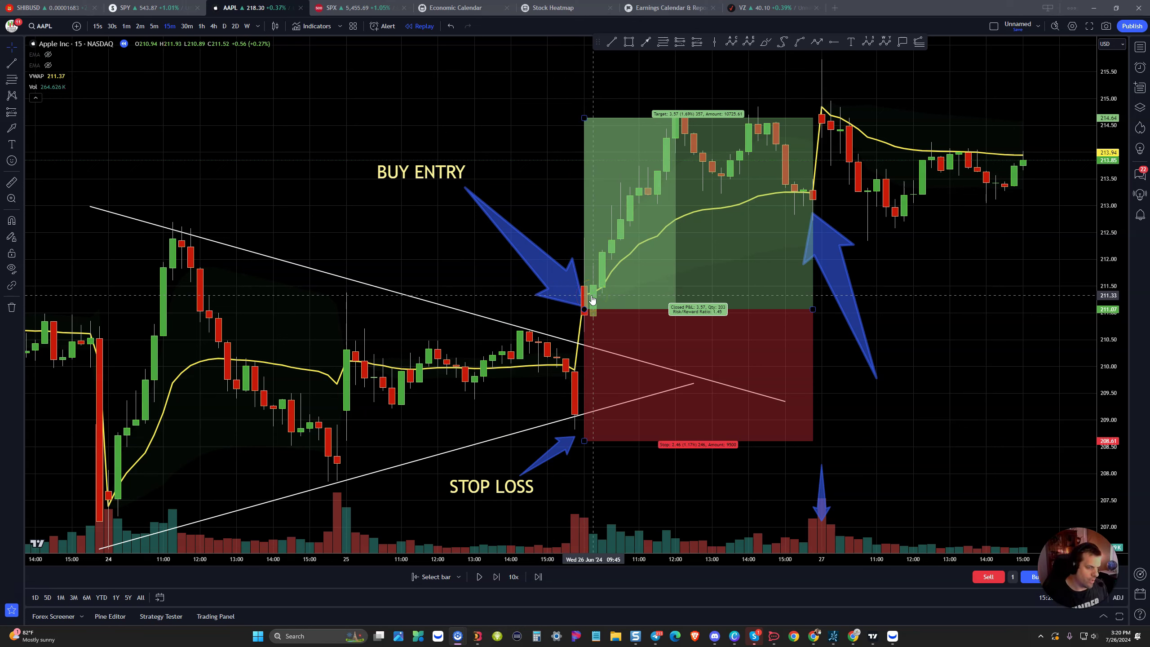
left_click(385, 172)
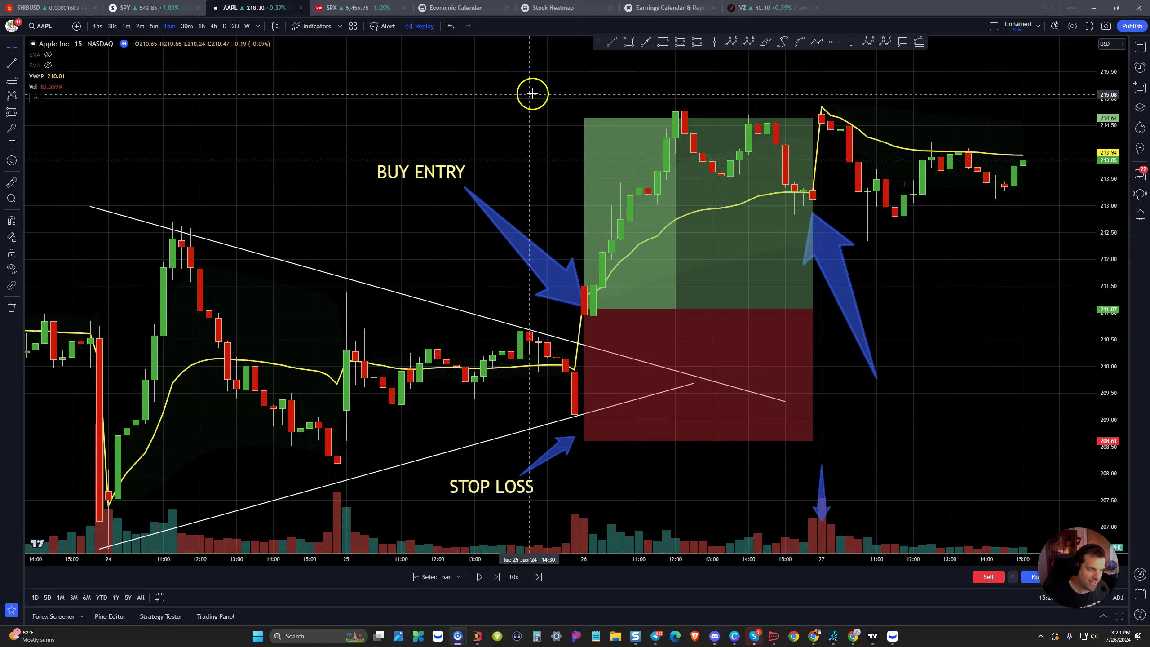